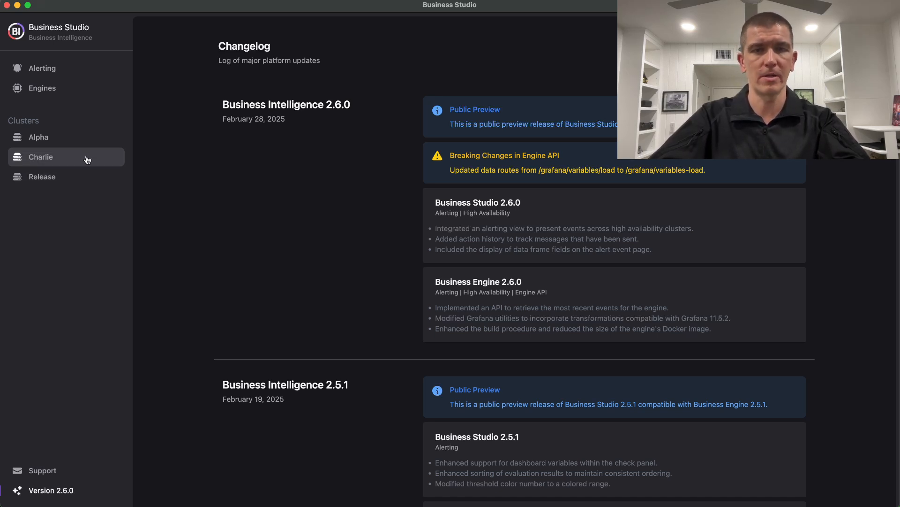
Review the Charlie cluster's load balancing and the list of recent alert events across all clusters.
{"action": "left_click", "coordinate": [87, 160]}
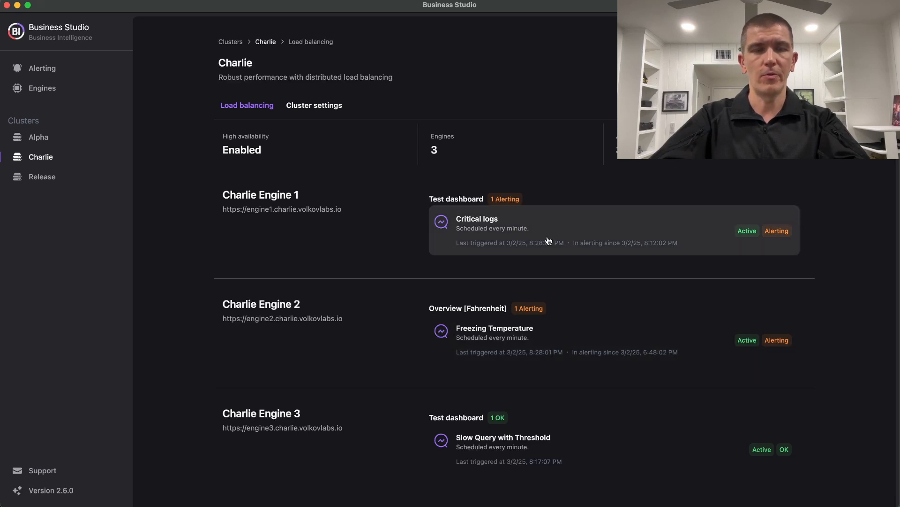
{"action": "left_click", "coordinate": [71, 69]}
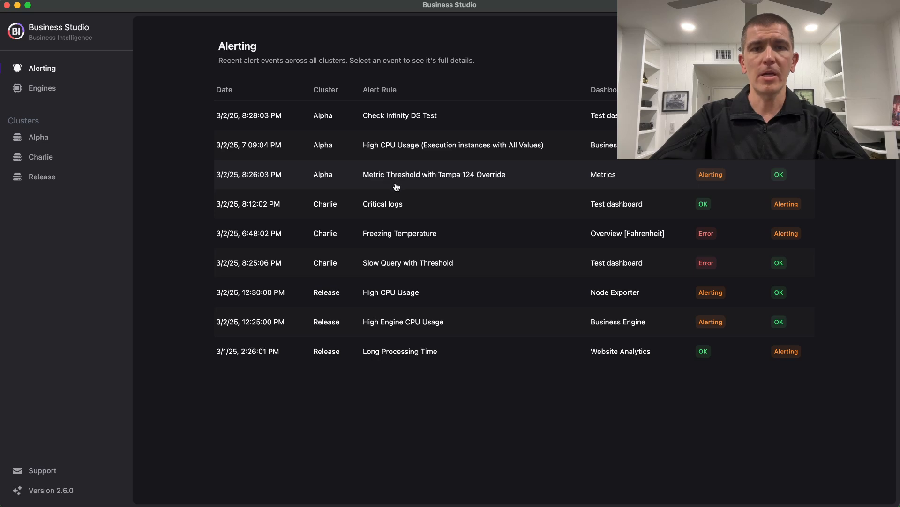
Open the Alpha cluster's Metric Threshold with Tampa 124 Override event and examine its alert evaluations.
{"action": "left_click", "coordinate": [426, 184]}
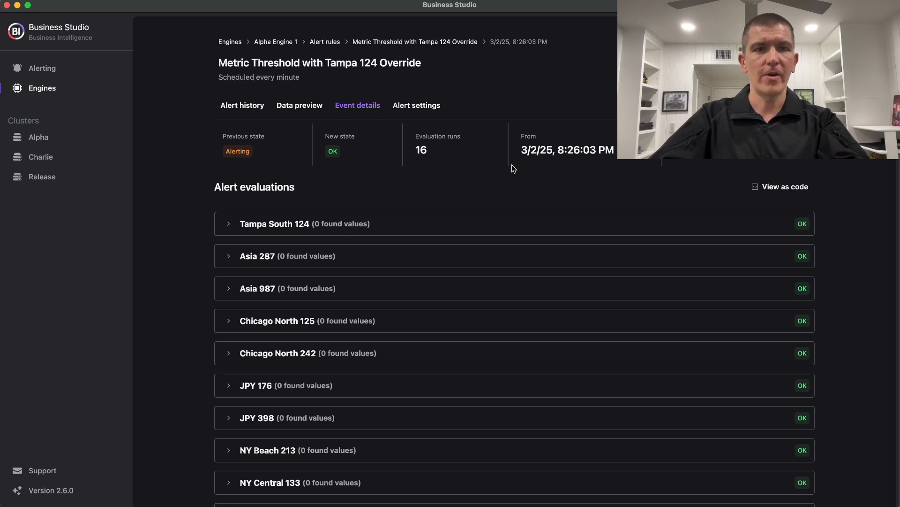
{"action": "scroll", "coordinate": [451, 267], "scroll_direction": "down", "scroll_amount": 5}
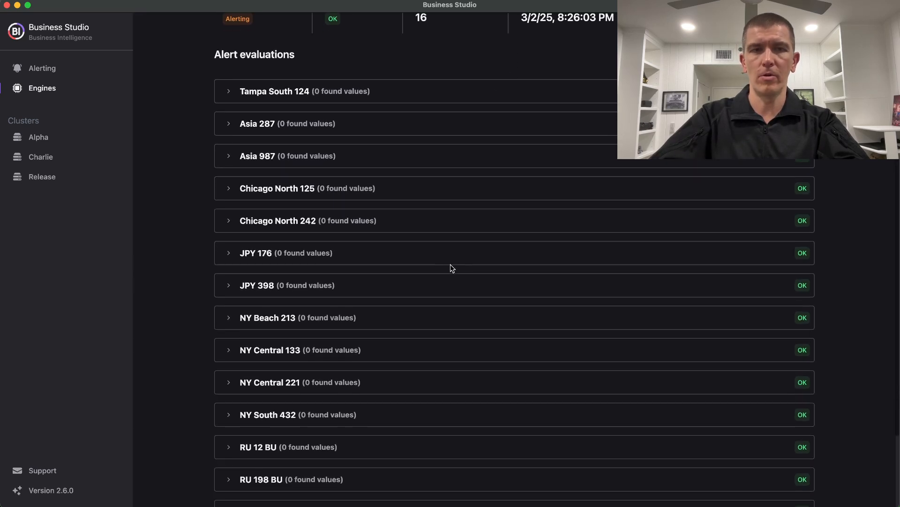
{"action": "scroll", "coordinate": [502, 284], "scroll_direction": "down", "scroll_amount": 4}
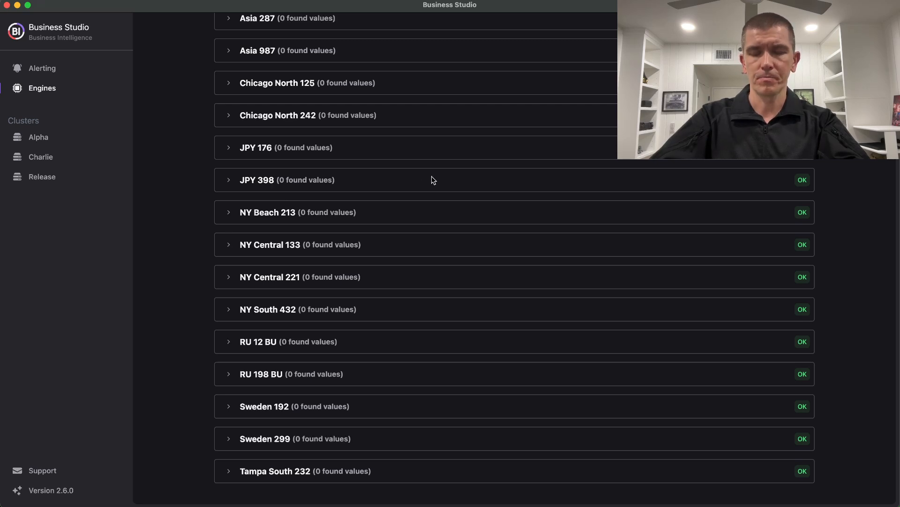
{"action": "scroll", "coordinate": [481, 177], "scroll_direction": "up", "scroll_amount": 9}
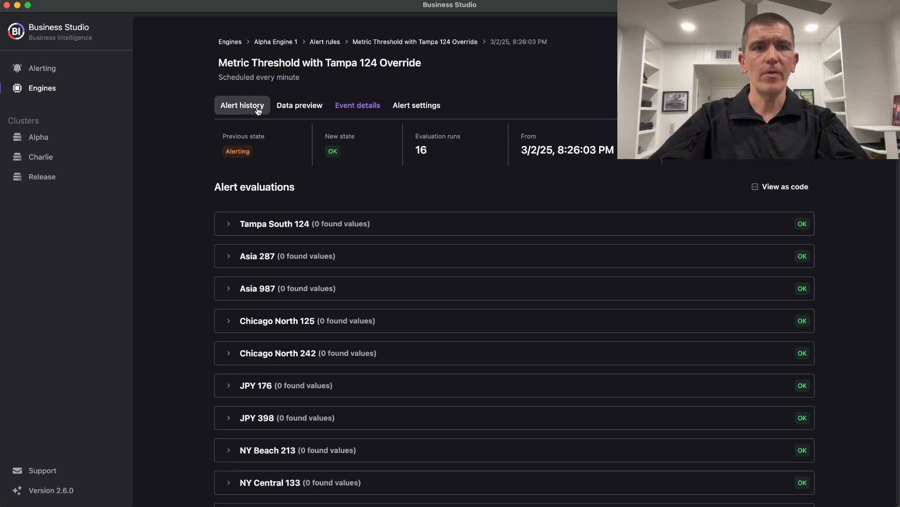
Open the 3/2/25, 8:29:04 PM event from the rule's alert history and expand its Tampa South 124 evaluation.
{"action": "left_click", "coordinate": [258, 111]}
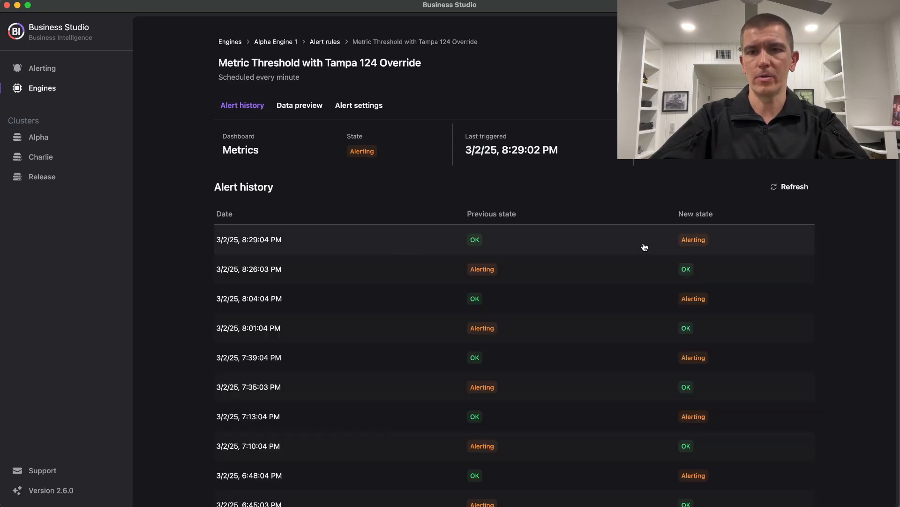
{"action": "left_click", "coordinate": [430, 241]}
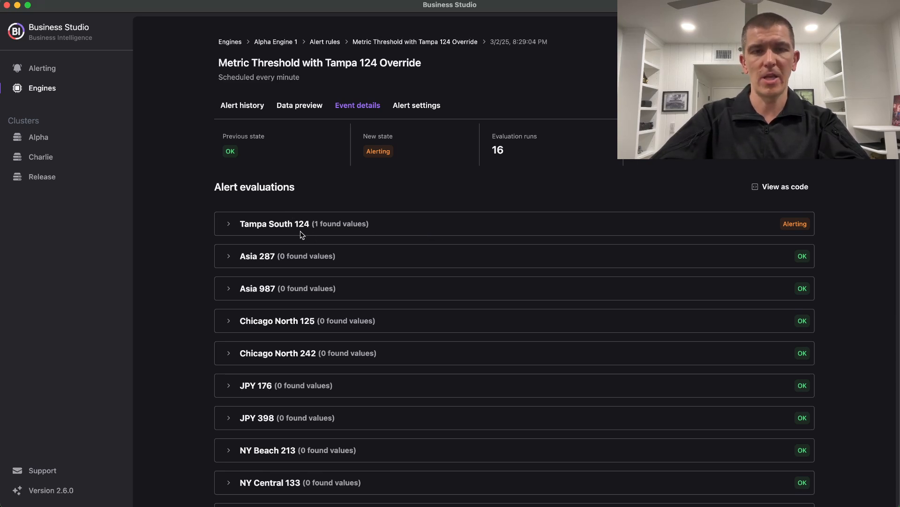
{"action": "left_click", "coordinate": [390, 224]}
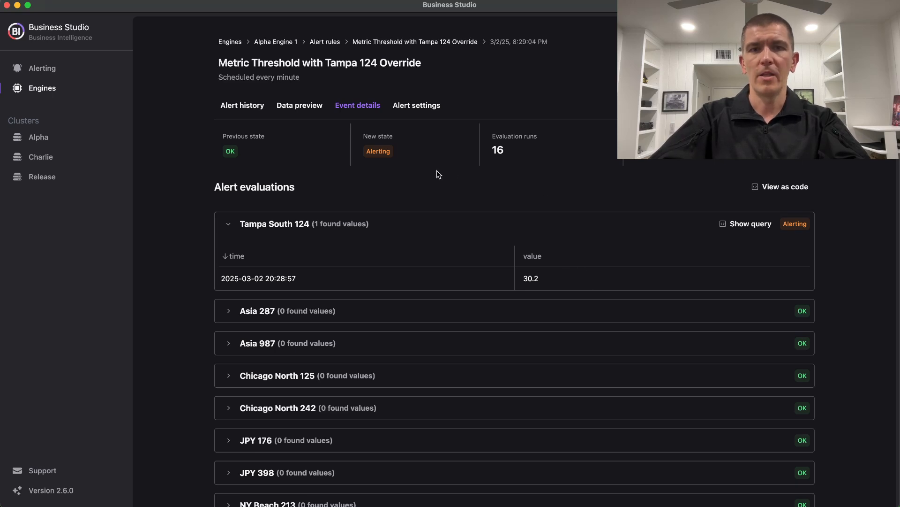
Open the alert rule's settings and review its schedule, target panel, time range and execution variable.
{"action": "left_click", "coordinate": [423, 115]}
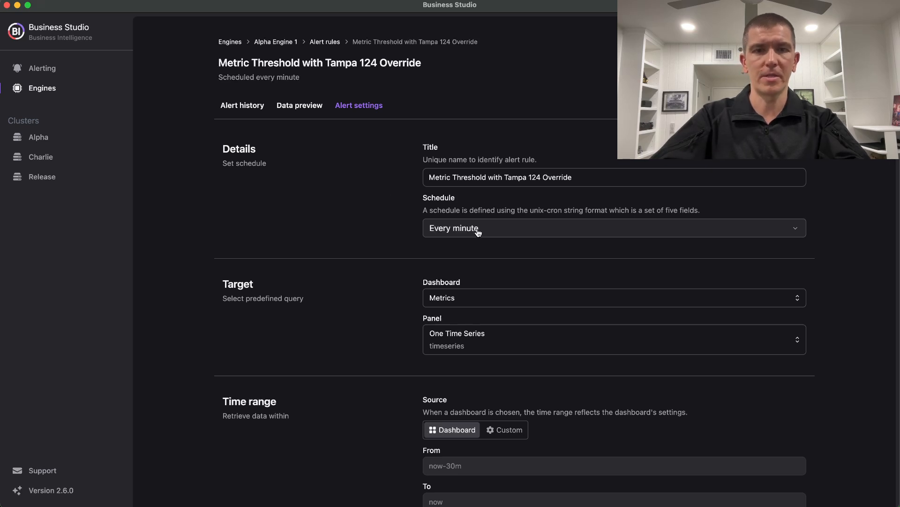
{"action": "scroll", "coordinate": [478, 261], "scroll_direction": "down", "scroll_amount": 2}
{"action": "scroll", "coordinate": [478, 261], "scroll_direction": "down", "scroll_amount": 2}
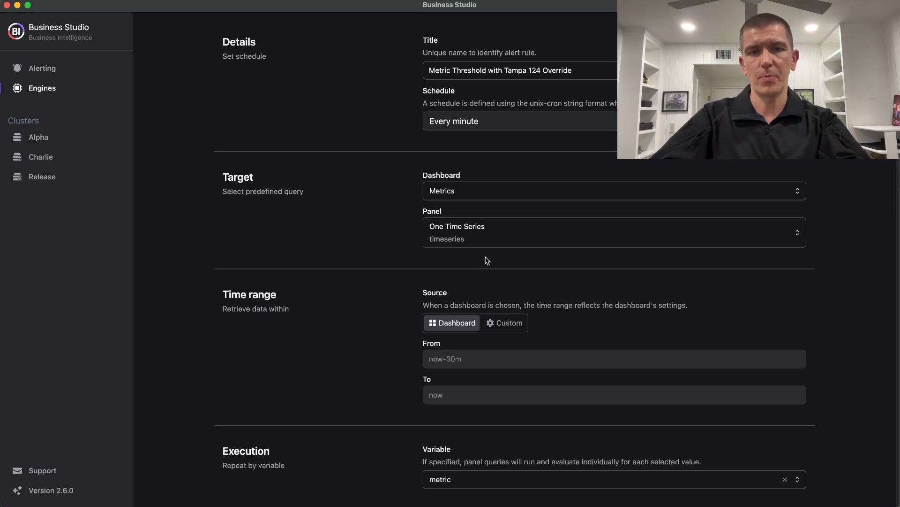
{"action": "scroll", "coordinate": [487, 261], "scroll_direction": "down", "scroll_amount": 5}
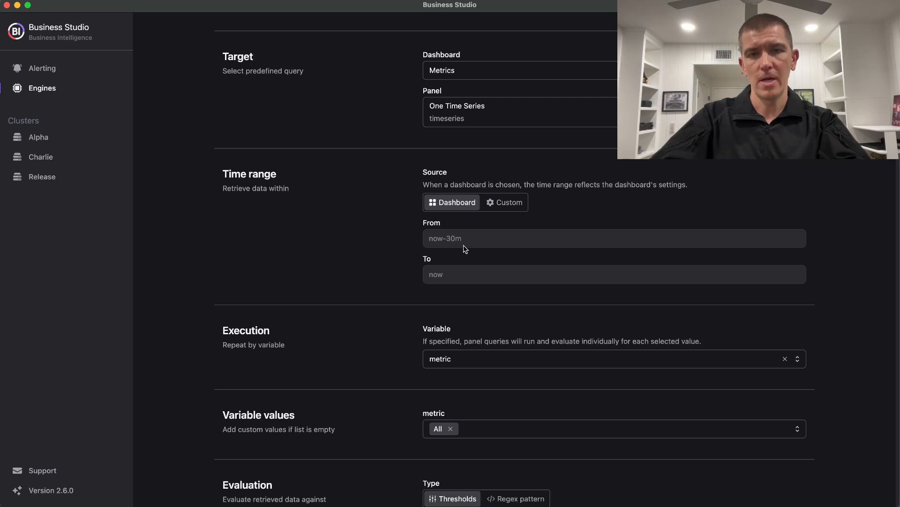
{"action": "scroll", "coordinate": [481, 250], "scroll_direction": "down", "scroll_amount": 5}
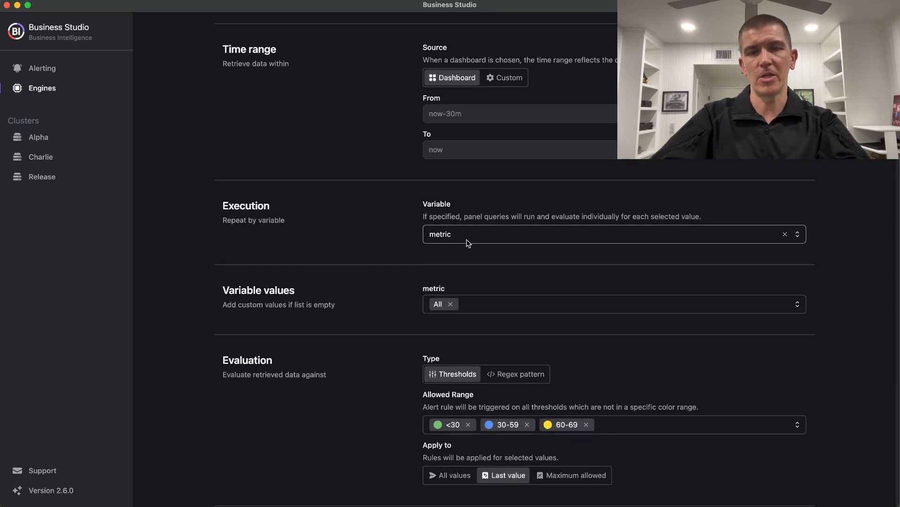
View the selectable values for the metric variable and the threshold options for the rule's allowed range.
{"action": "left_click", "coordinate": [473, 306]}
{"action": "scroll", "coordinate": [469, 382], "scroll_direction": "down", "scroll_amount": 3}
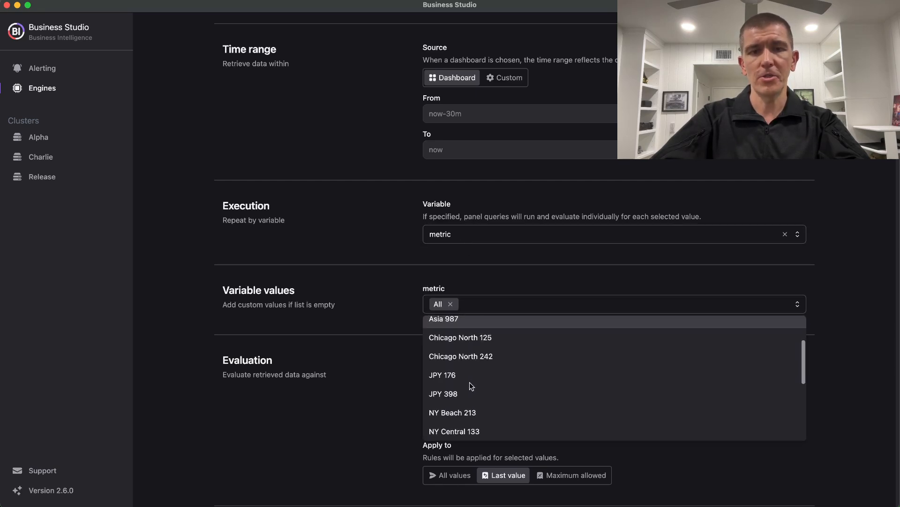
{"action": "left_click", "coordinate": [515, 273]}
{"action": "scroll", "coordinate": [515, 273], "scroll_direction": "down", "scroll_amount": 5}
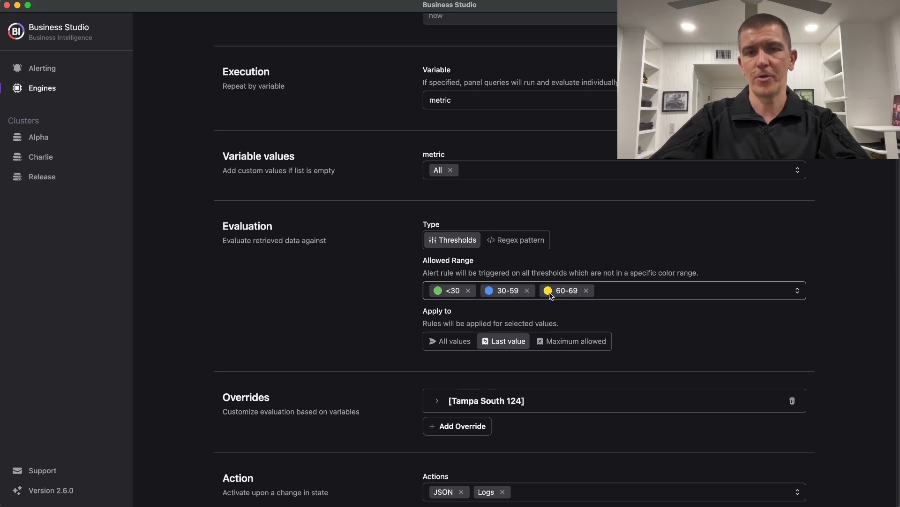
{"action": "left_click", "coordinate": [607, 296]}
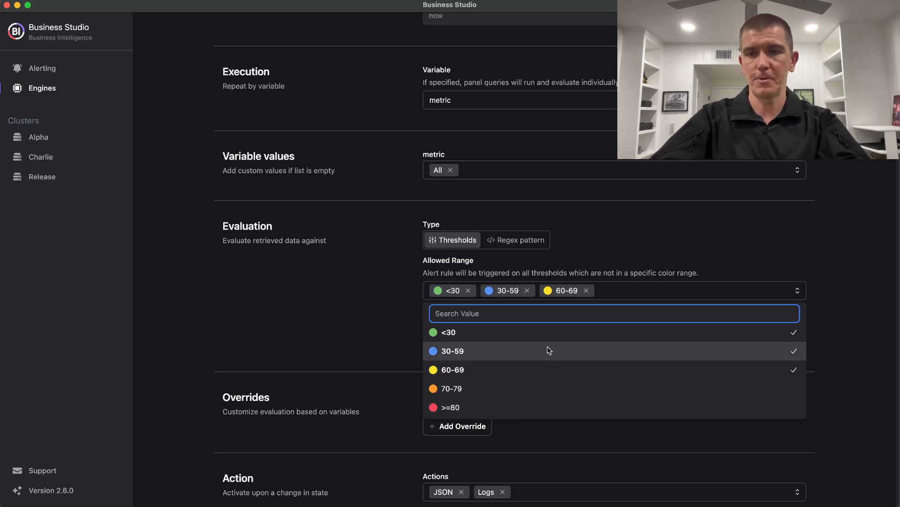
{"action": "left_click", "coordinate": [388, 331]}
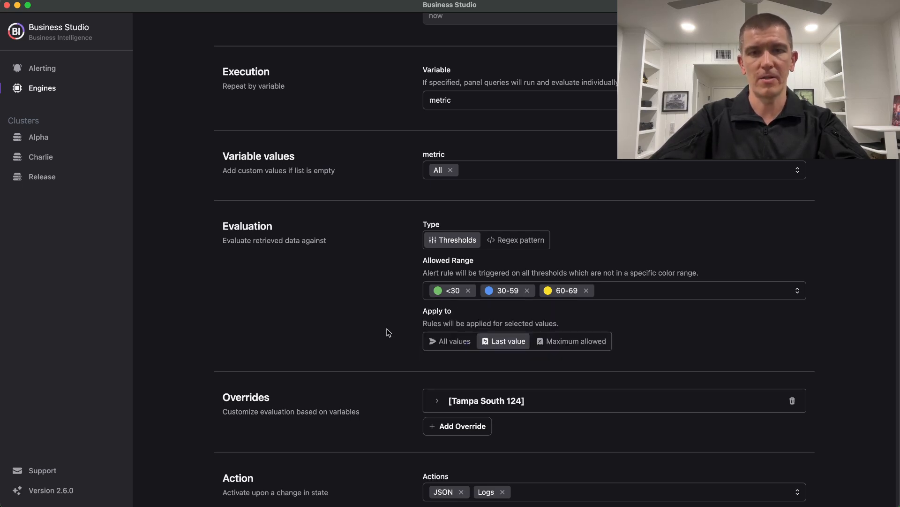
Expand the Tampa South 124 override and review its evaluation range along with the rule's actions and annotations.
{"action": "scroll", "coordinate": [485, 325], "scroll_direction": "down", "scroll_amount": 3}
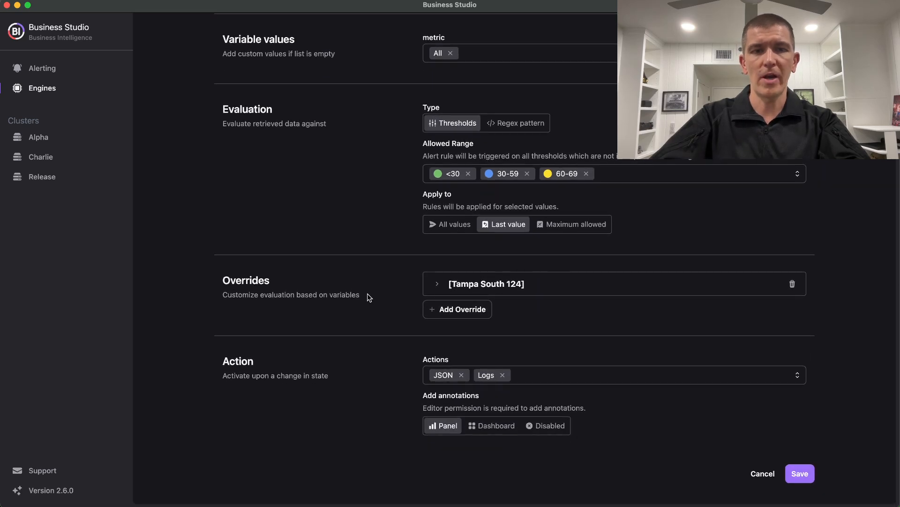
{"action": "left_click", "coordinate": [437, 284]}
{"action": "scroll", "coordinate": [539, 290], "scroll_direction": "down", "scroll_amount": 1}
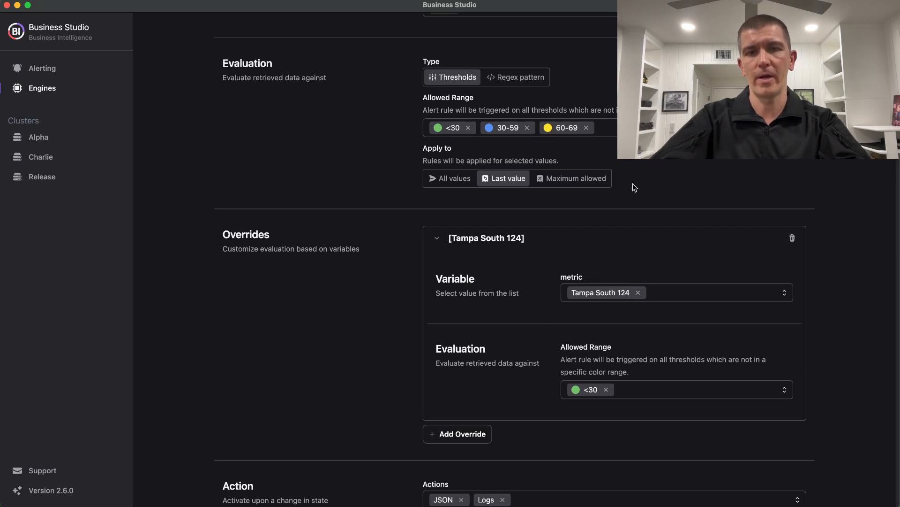
{"action": "scroll", "coordinate": [504, 339], "scroll_direction": "down", "scroll_amount": 3}
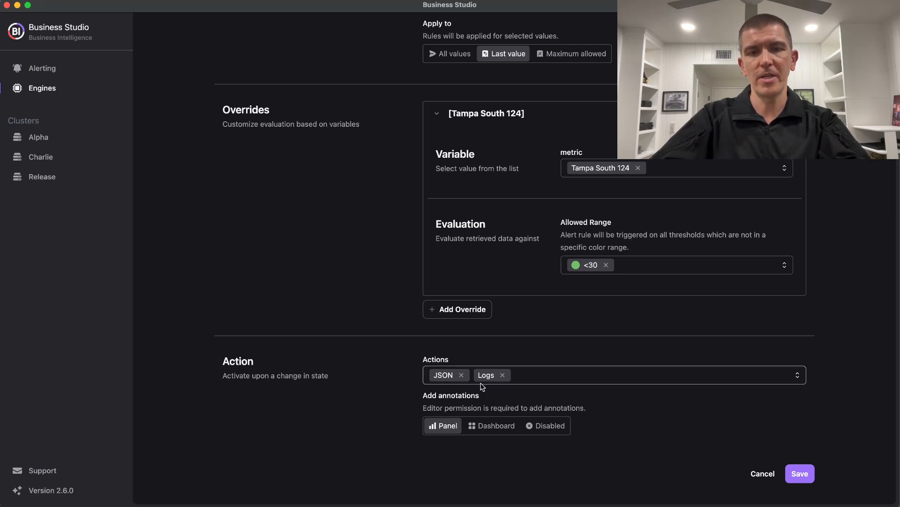
Open the action history of Alpha Engine 1's JSON action.
{"action": "scroll", "coordinate": [383, 258], "scroll_direction": "up", "scroll_amount": 15}
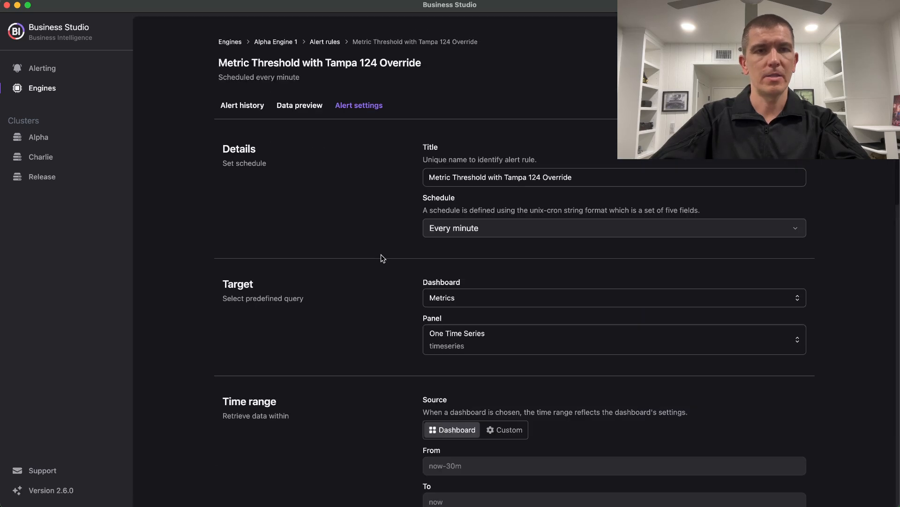
{"action": "left_click", "coordinate": [287, 42]}
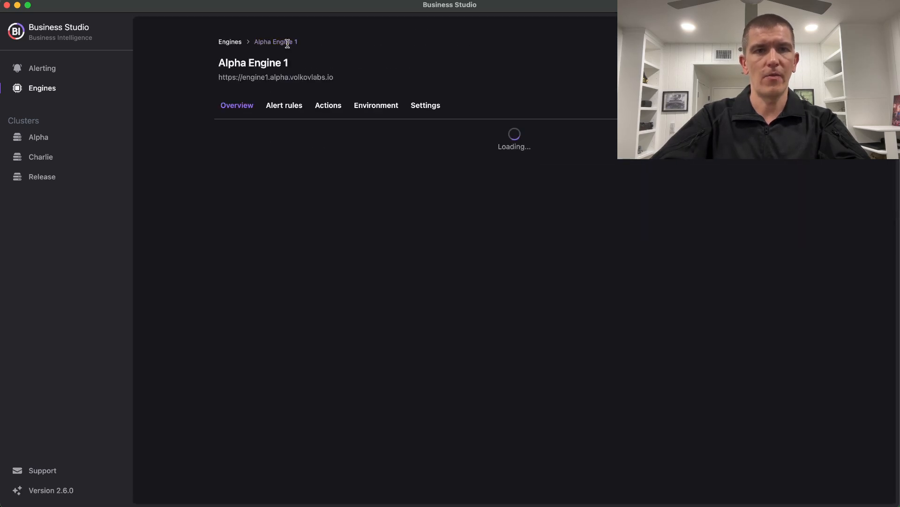
{"action": "left_click", "coordinate": [328, 104]}
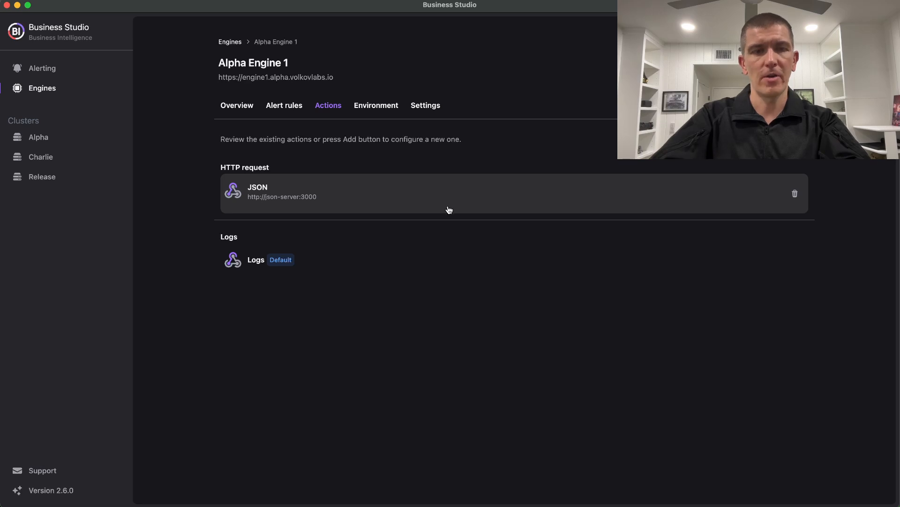
{"action": "left_click", "coordinate": [414, 202]}
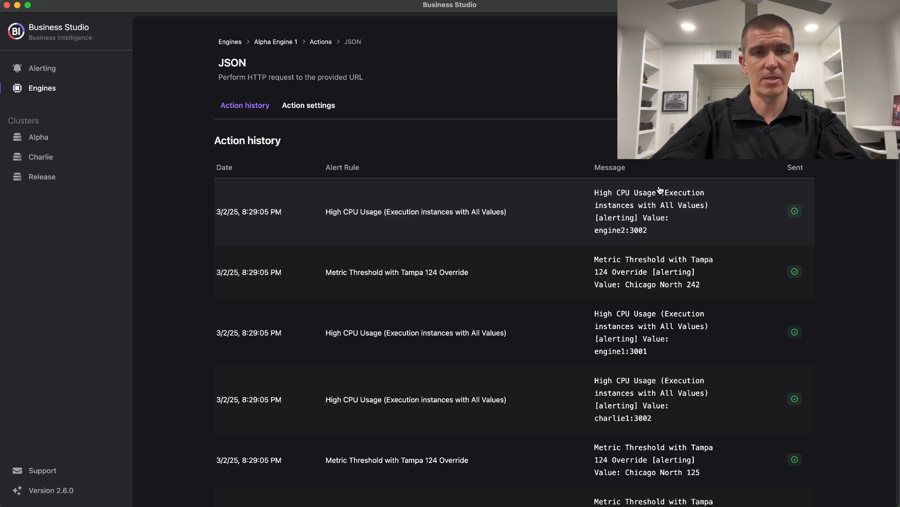
Examine the JSON action's settings, including the HTTP request configuration and the repeatValue condition in the message template.
{"action": "left_click", "coordinate": [309, 107]}
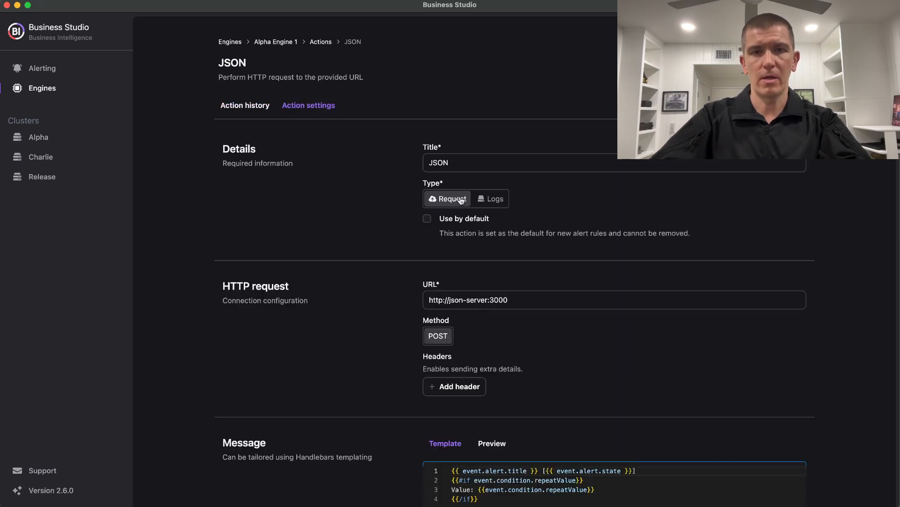
{"action": "scroll", "coordinate": [411, 257], "scroll_direction": "down", "scroll_amount": 3}
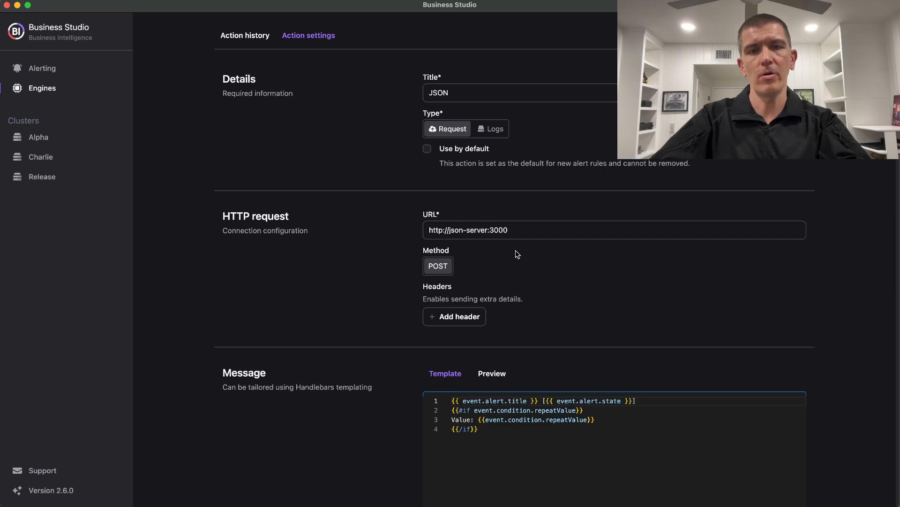
{"action": "scroll", "coordinate": [406, 329], "scroll_direction": "down", "scroll_amount": 3}
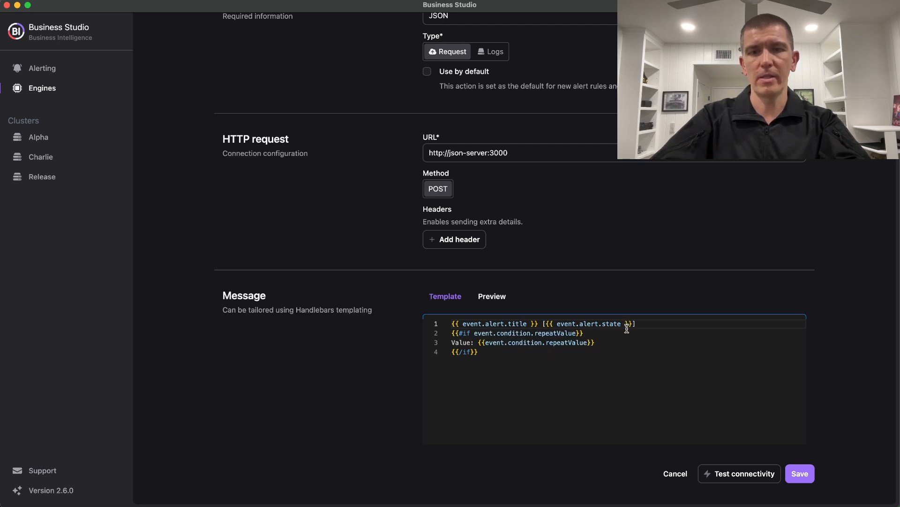
{"action": "left_click_drag", "start_coordinate": [499, 355], "coordinate": [452, 334]}
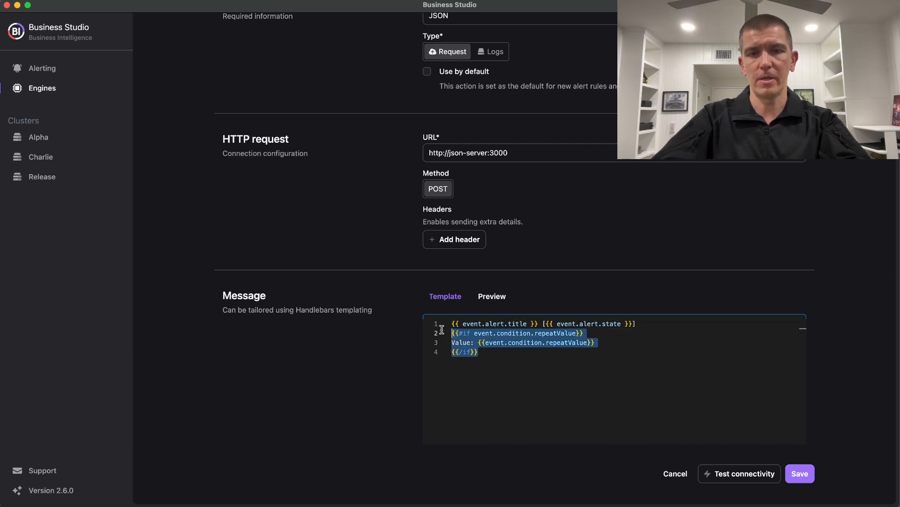
{"action": "left_click", "coordinate": [514, 358]}
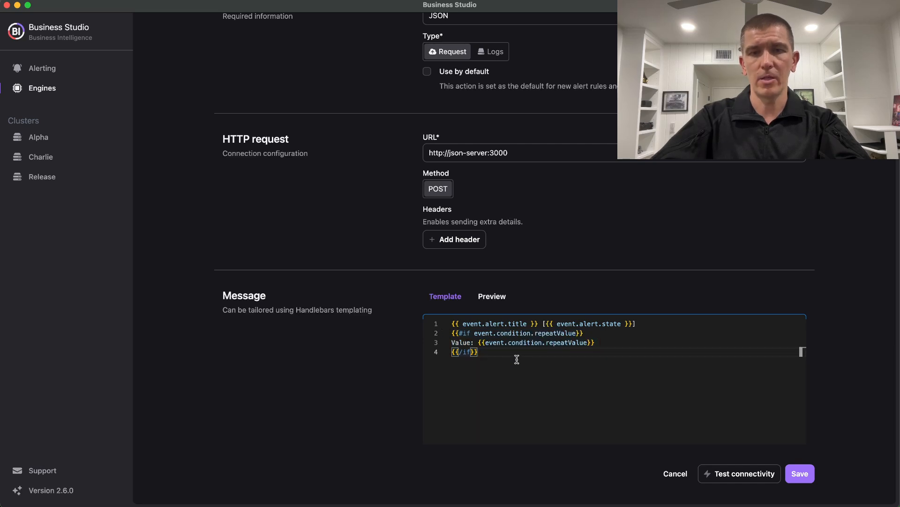
{"action": "left_click", "coordinate": [573, 336]}
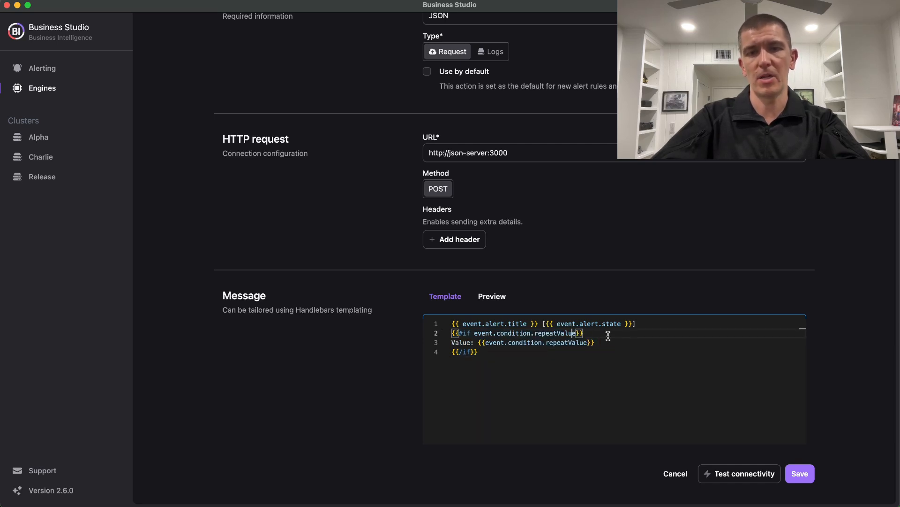
{"action": "left_click", "coordinate": [608, 337]}
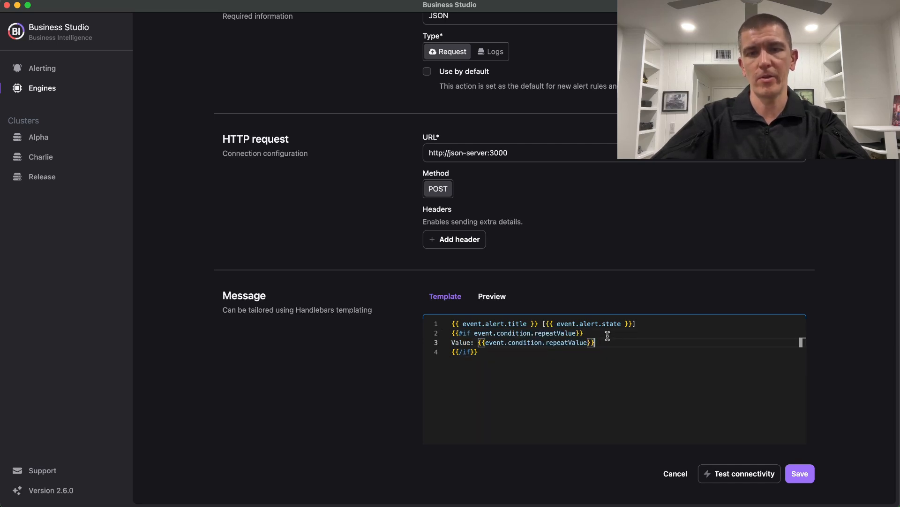
{"action": "left_click", "coordinate": [467, 343]}
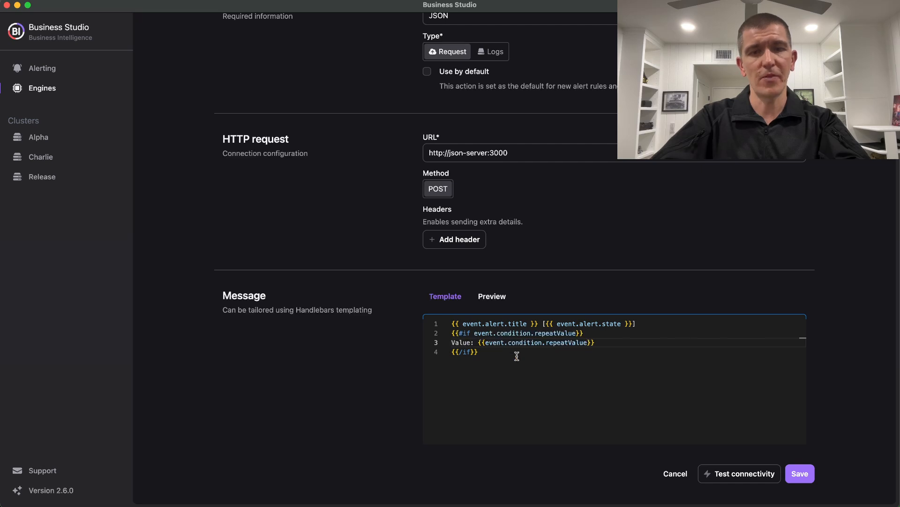
Open the version 2.6.0 changelog at the Business Intelligence 2.6.0 release notes.
{"action": "left_click", "coordinate": [88, 492]}
{"action": "scroll", "coordinate": [415, 277], "scroll_direction": "up", "scroll_amount": 5}
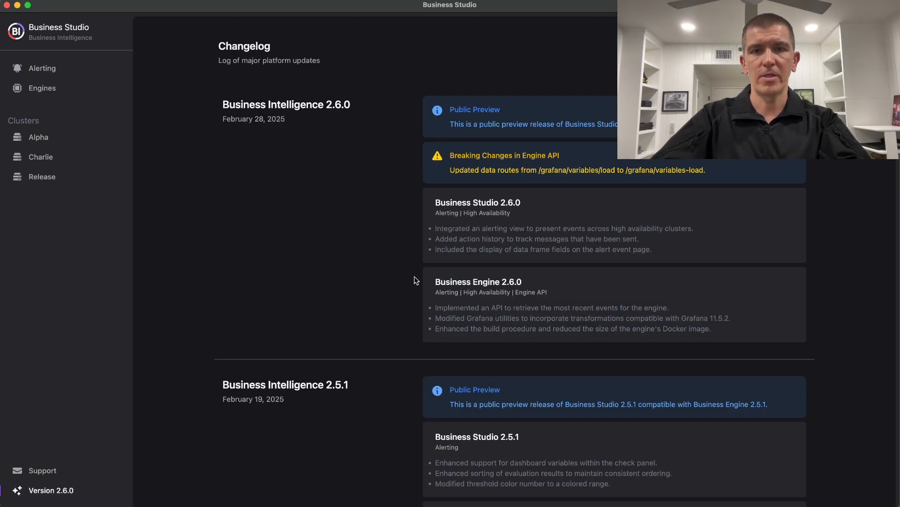